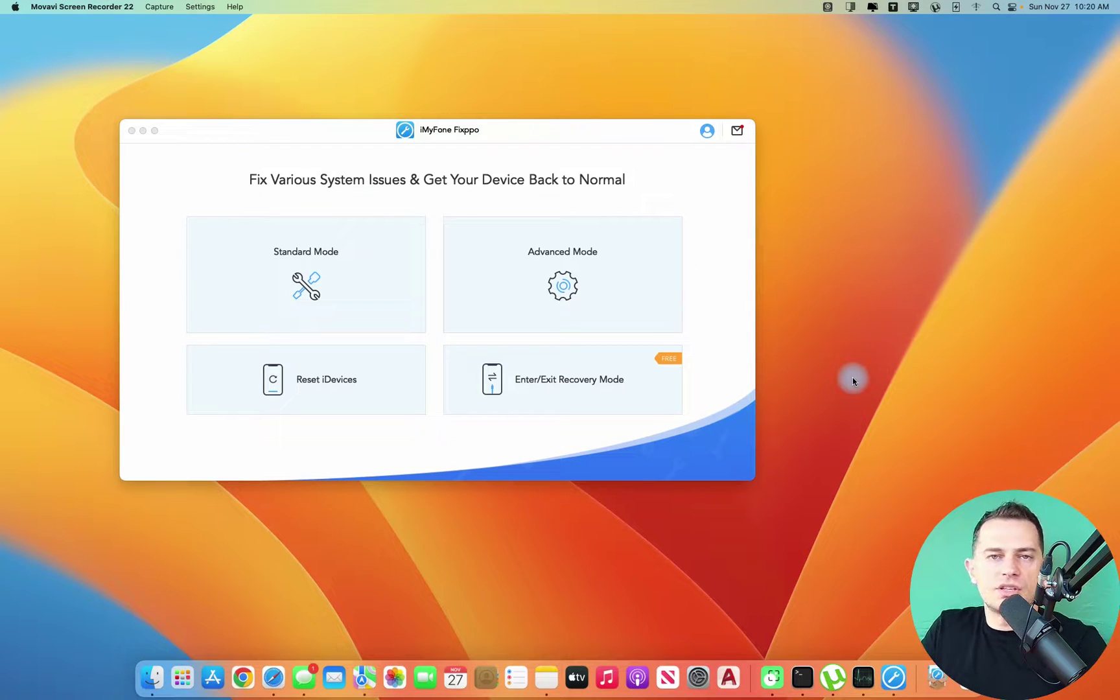
- Drag the Fixppo window toward the upper left of the desktop
left_click_drag(538, 137, 522, 149)
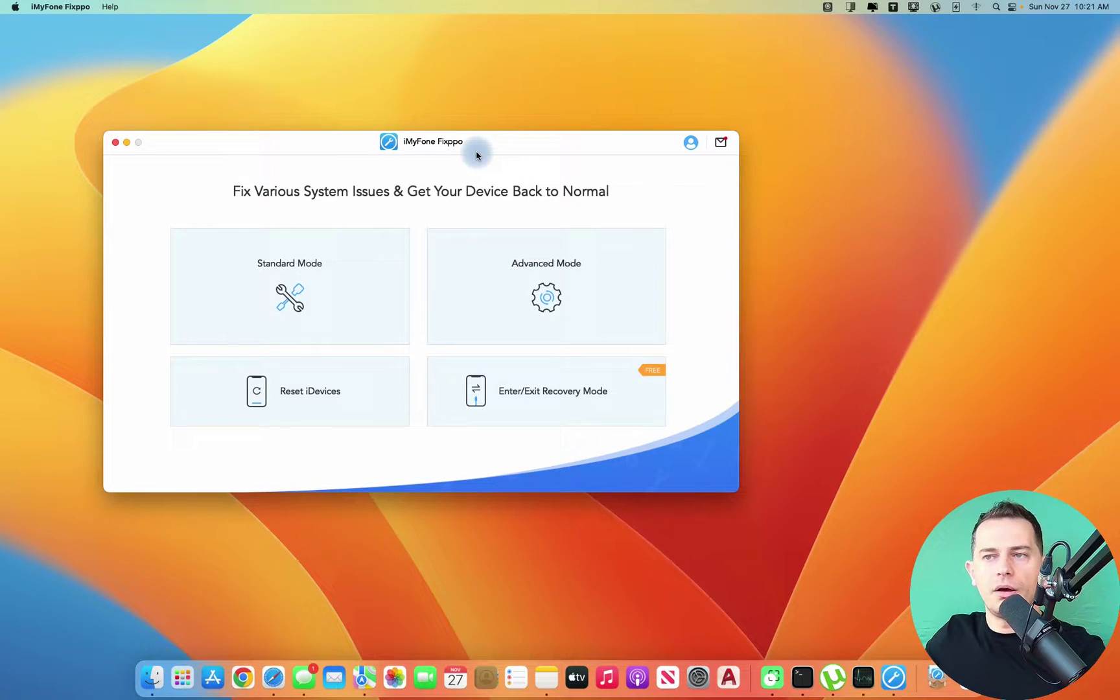
- Nudge the Fixppo window slightly up and left while opening Standard Mode
left_click_drag(488, 151, 474, 139)
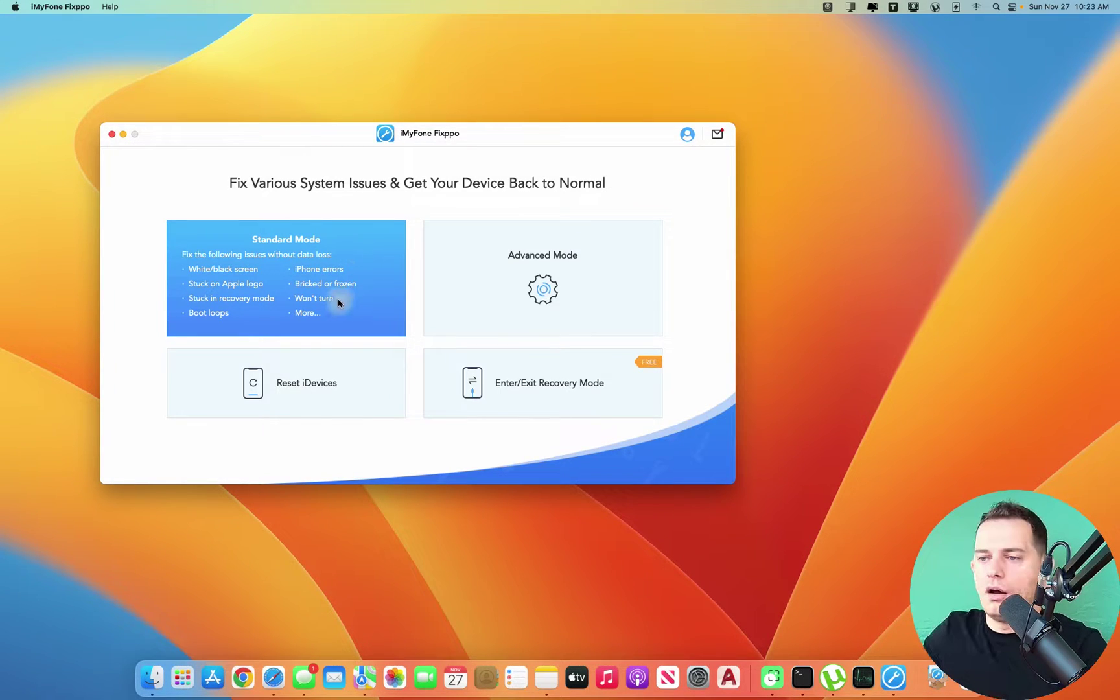
left_click(331, 315)
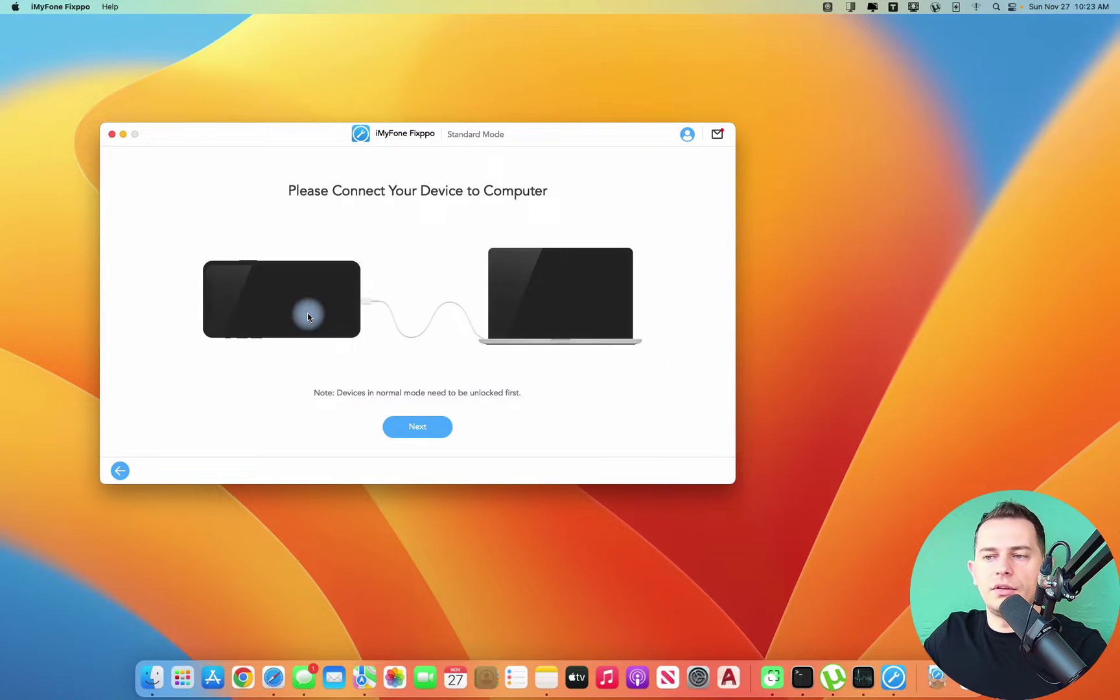
left_click(121, 471)
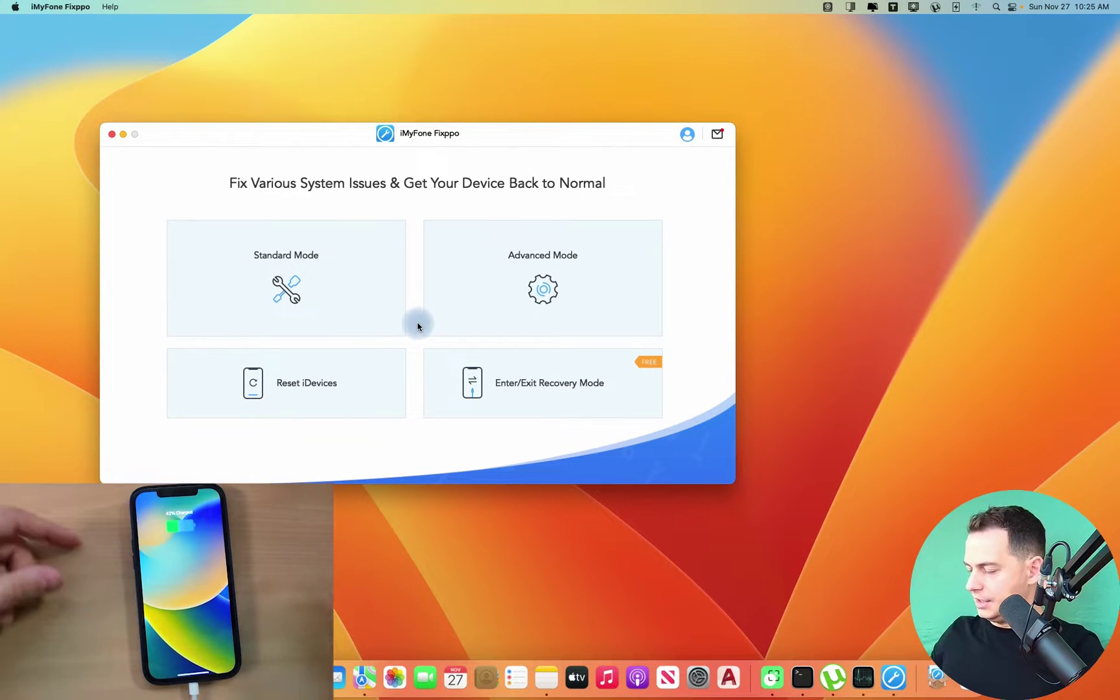
- Reopen Standard Mode and download firmware 16.1.1 for the iPhone 12 Pro Max
left_click(338, 273)
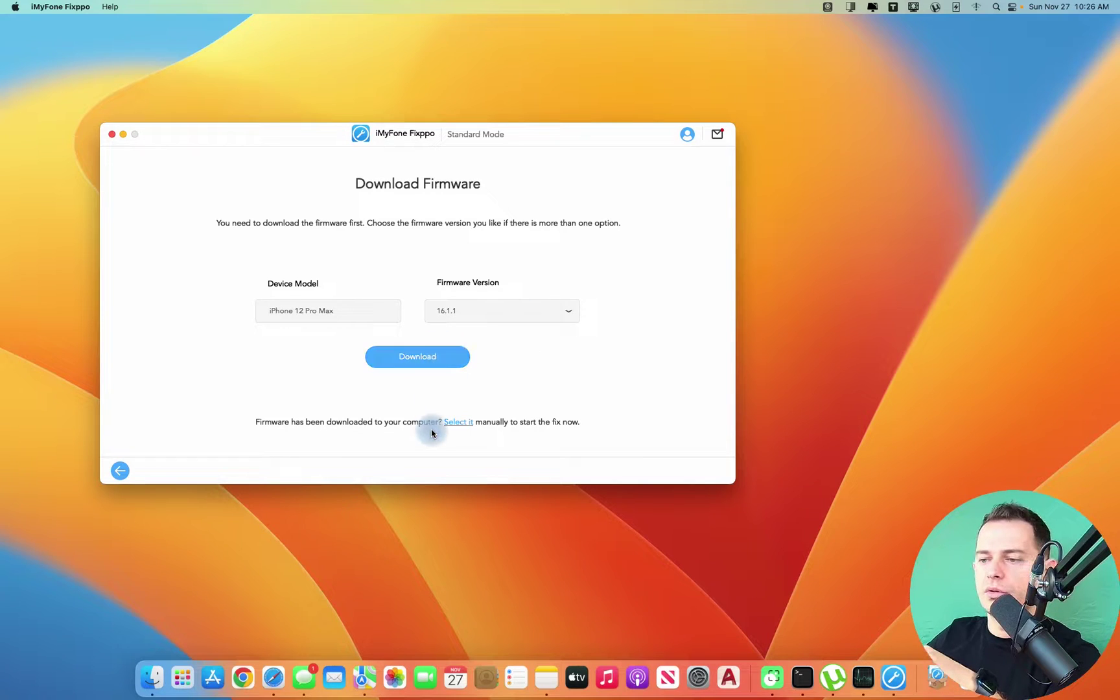
left_click(417, 355)
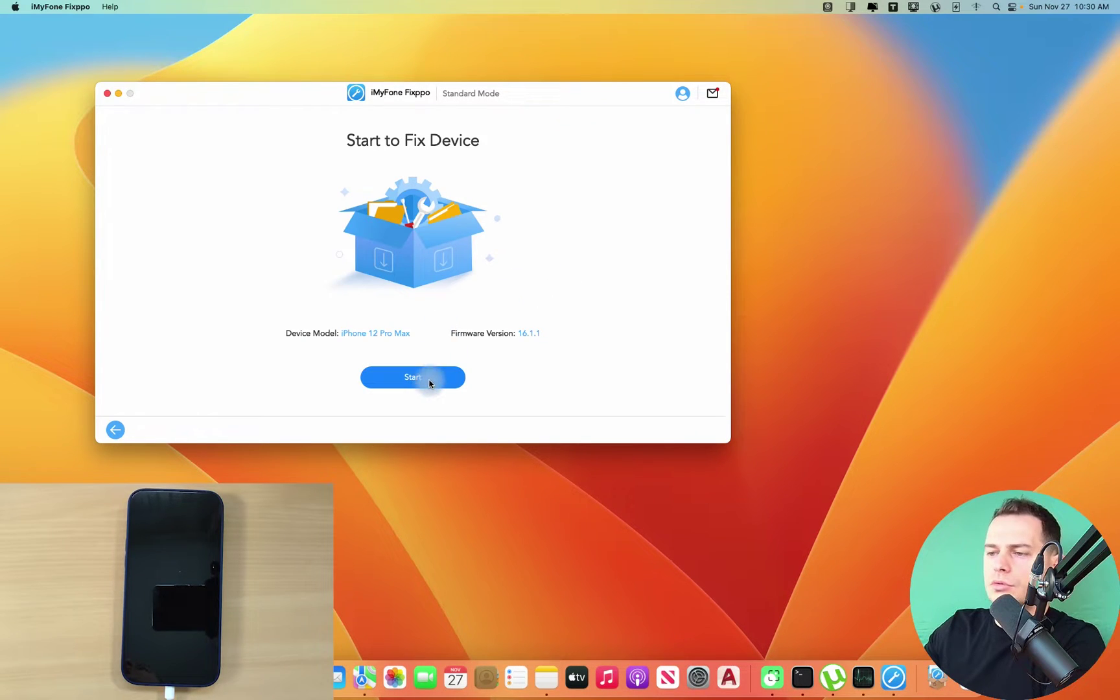
left_click(427, 383)
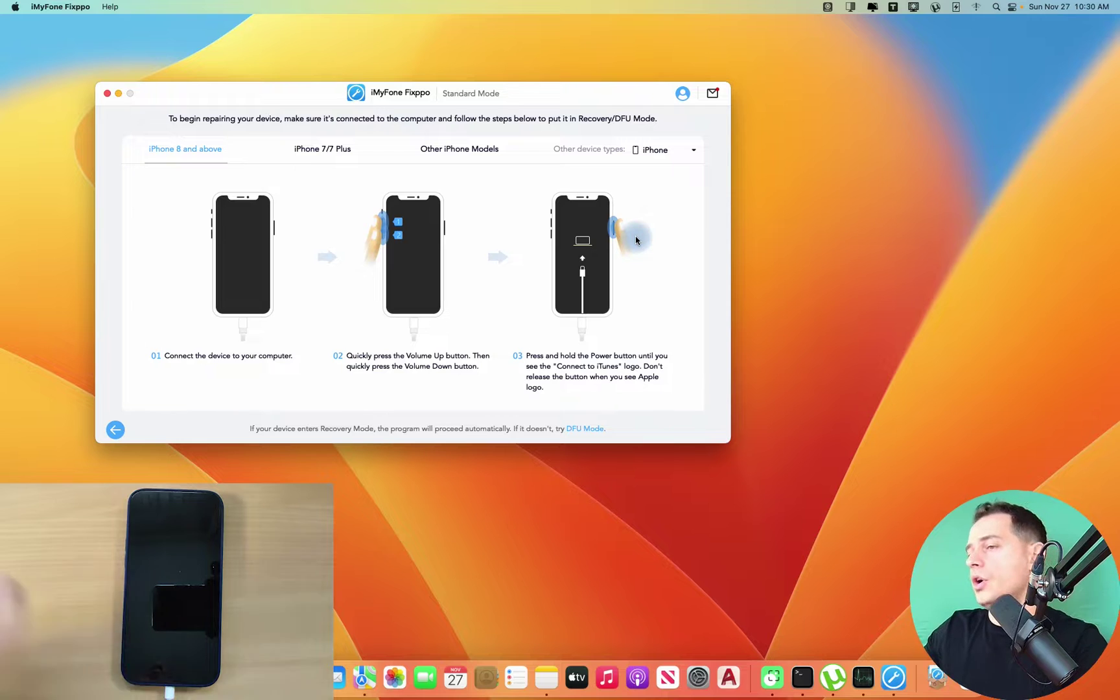
left_click_drag(574, 96, 570, 110)
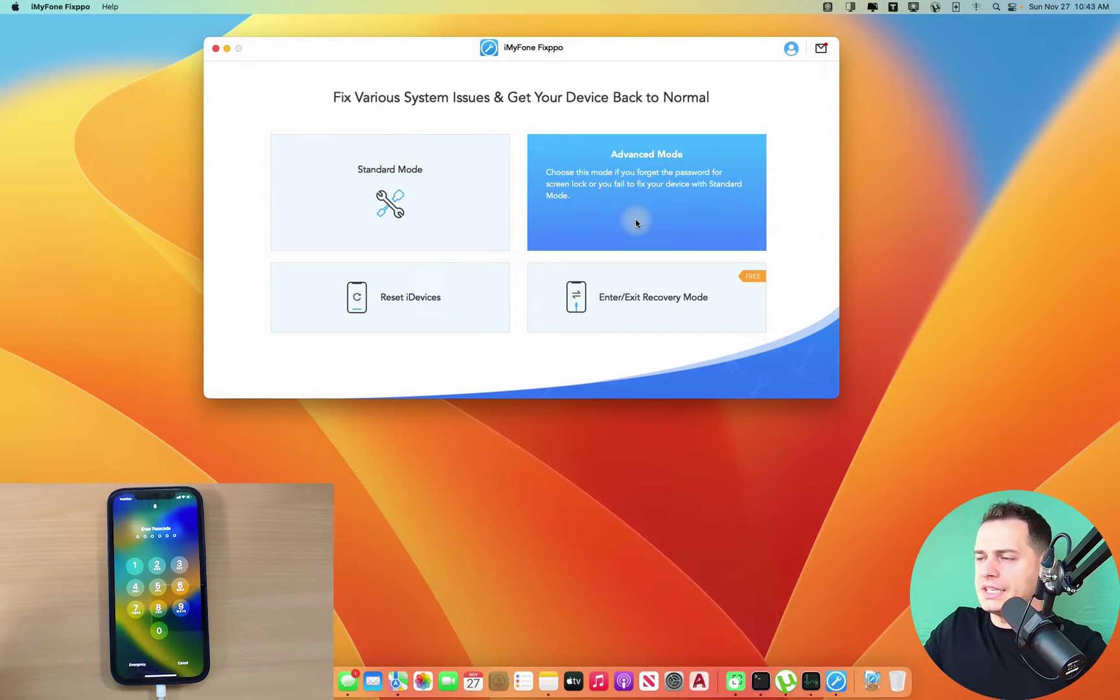
left_click(626, 227)
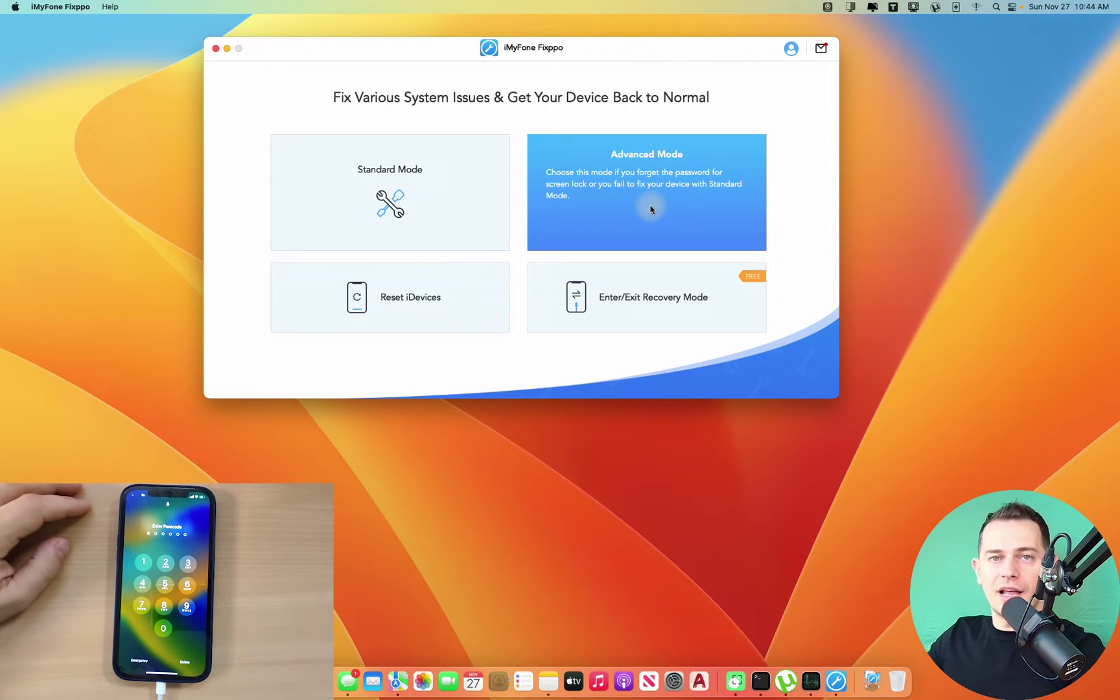
- Start Advanced Mode, confirm the connected iPhone, and download firmware 16.1.1
left_click(651, 209)
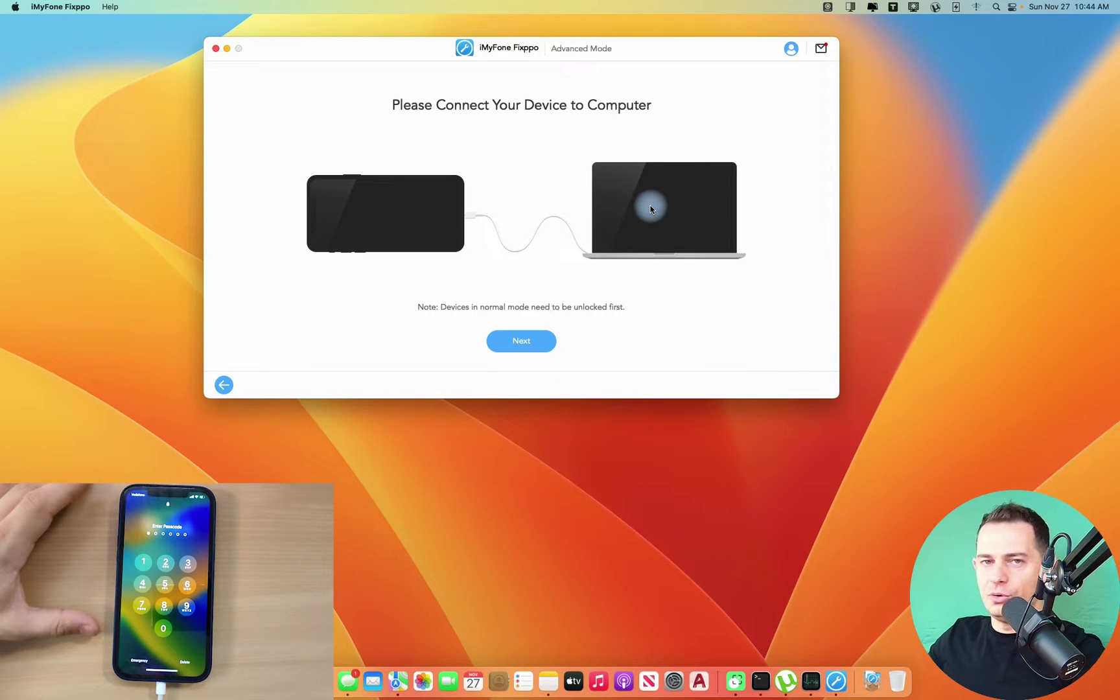
left_click(520, 342)
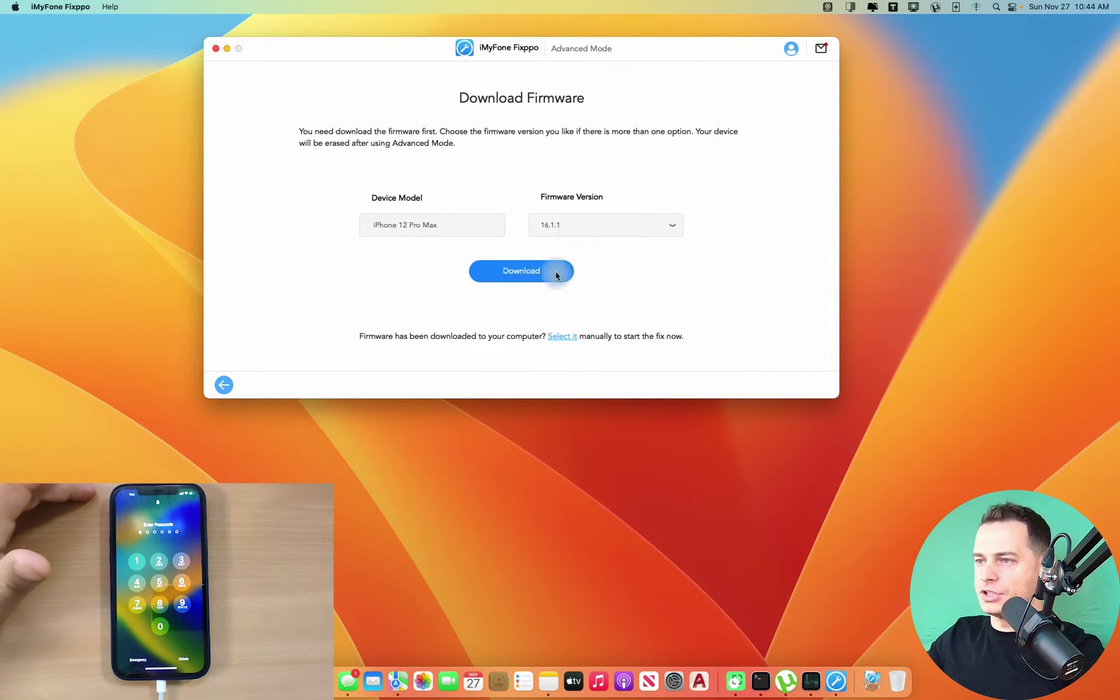
left_click(525, 270)
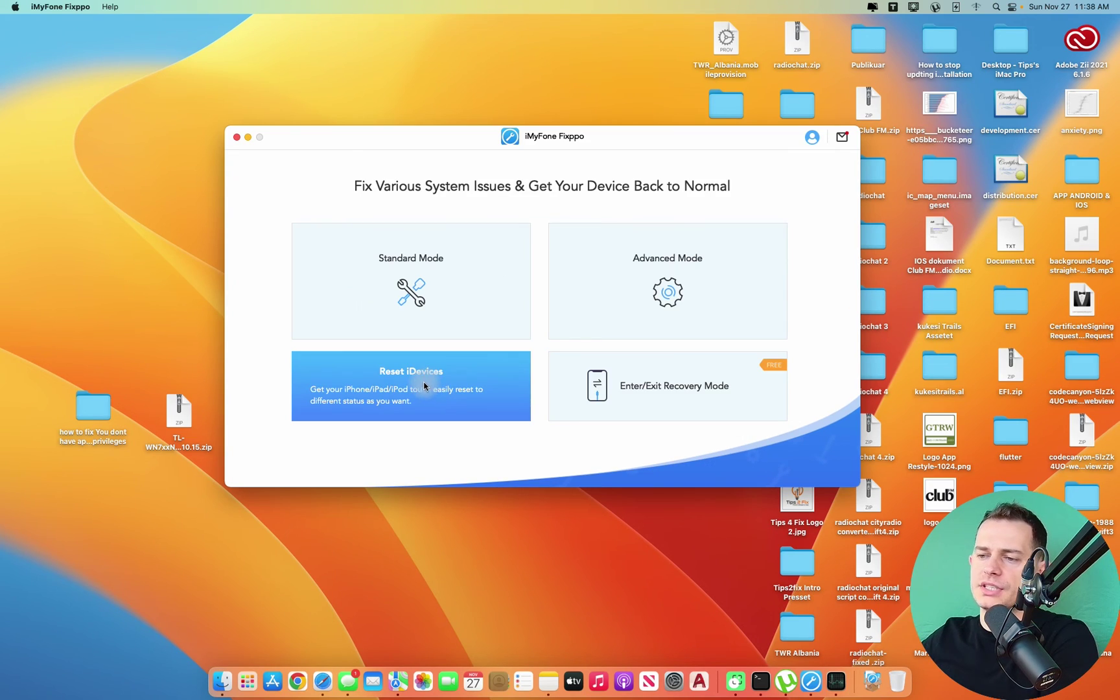
left_click(464, 399)
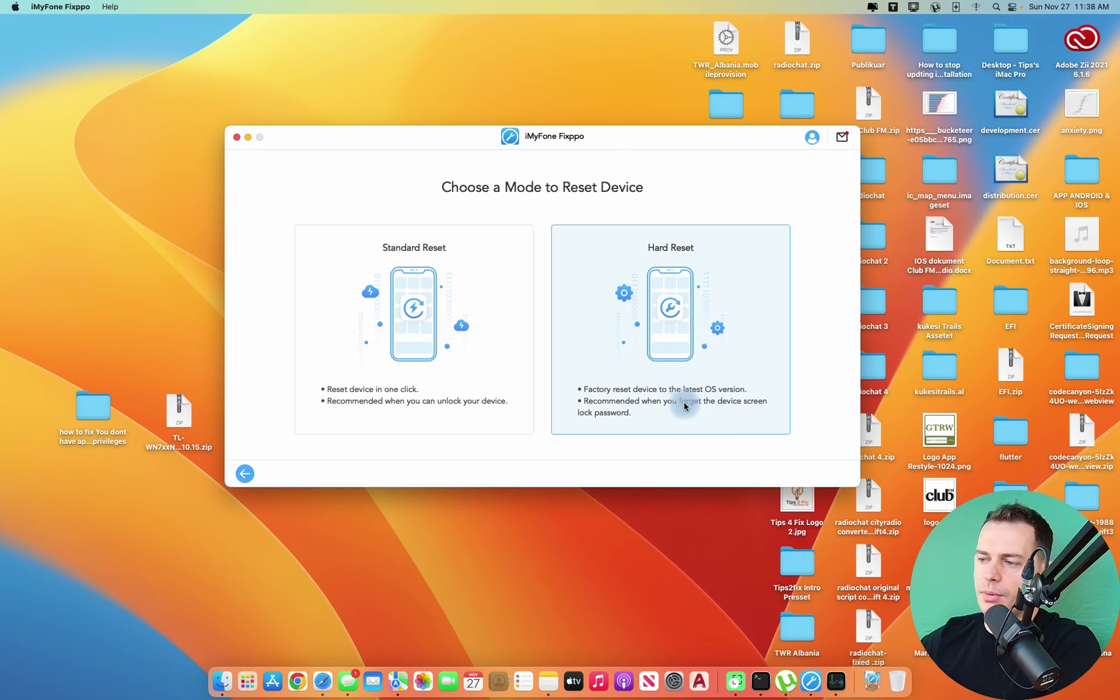
left_click(663, 330)
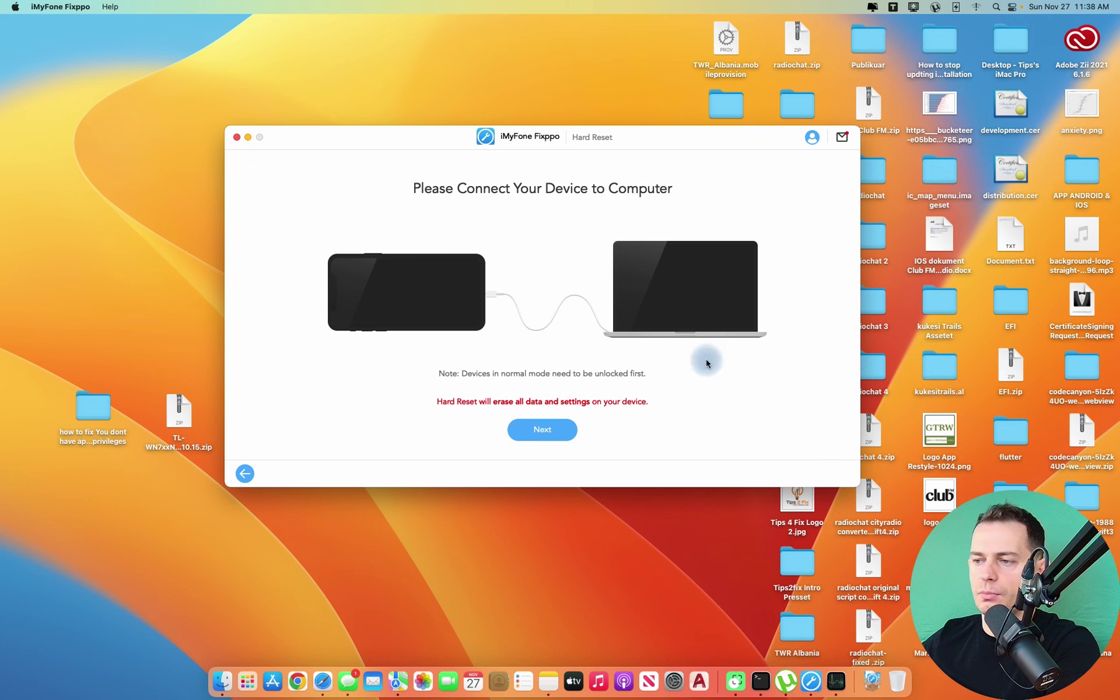